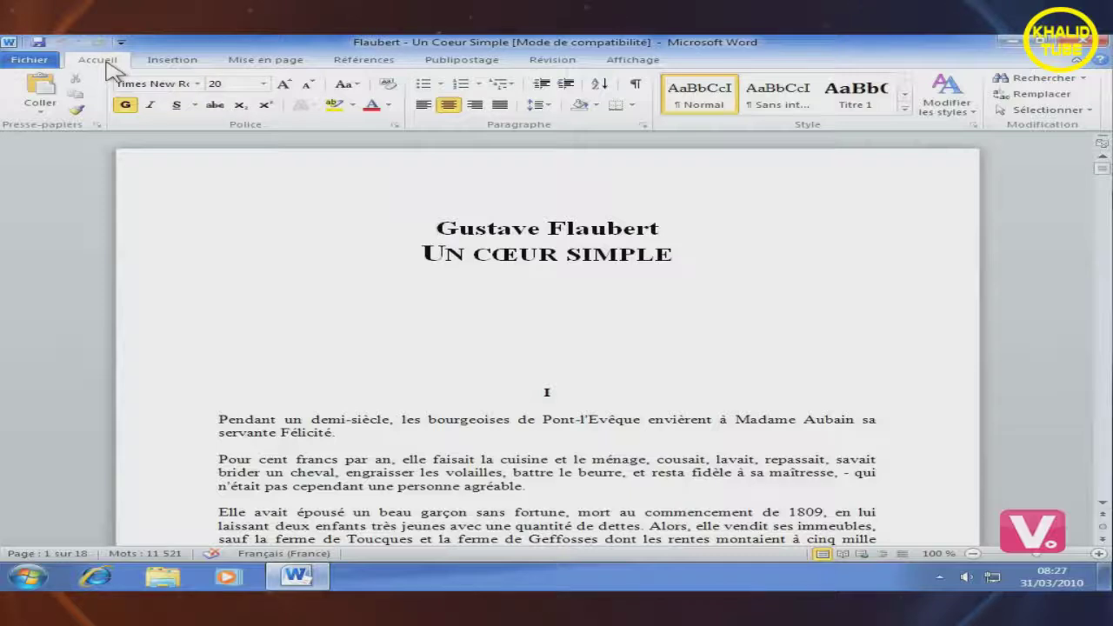
Examine the commands Word offers for inserting content and for page layout
click(173, 61)
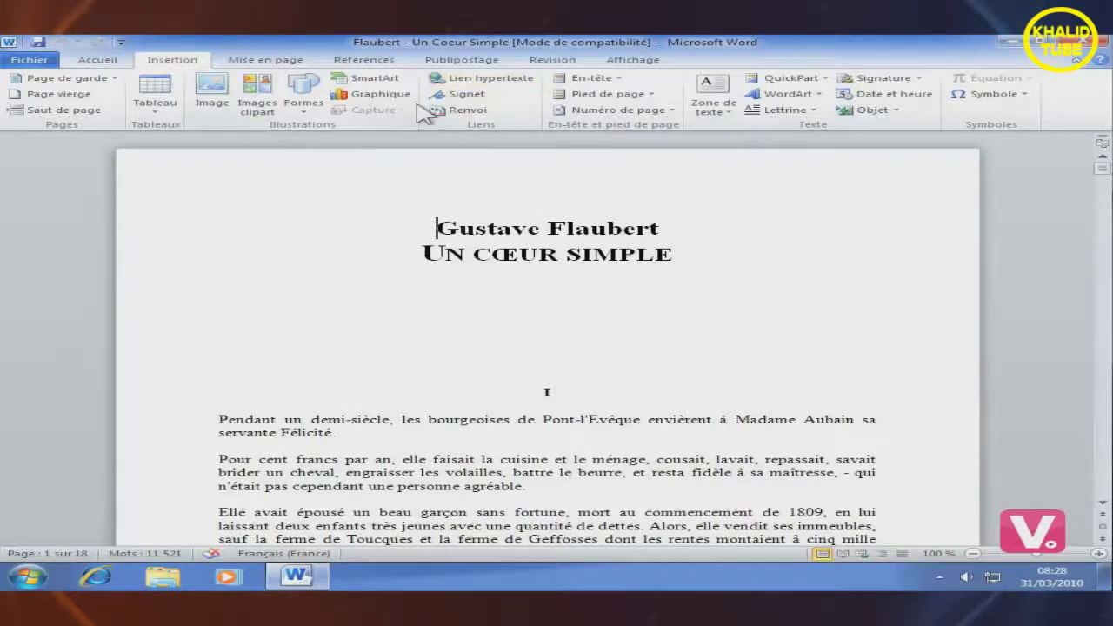
click(271, 63)
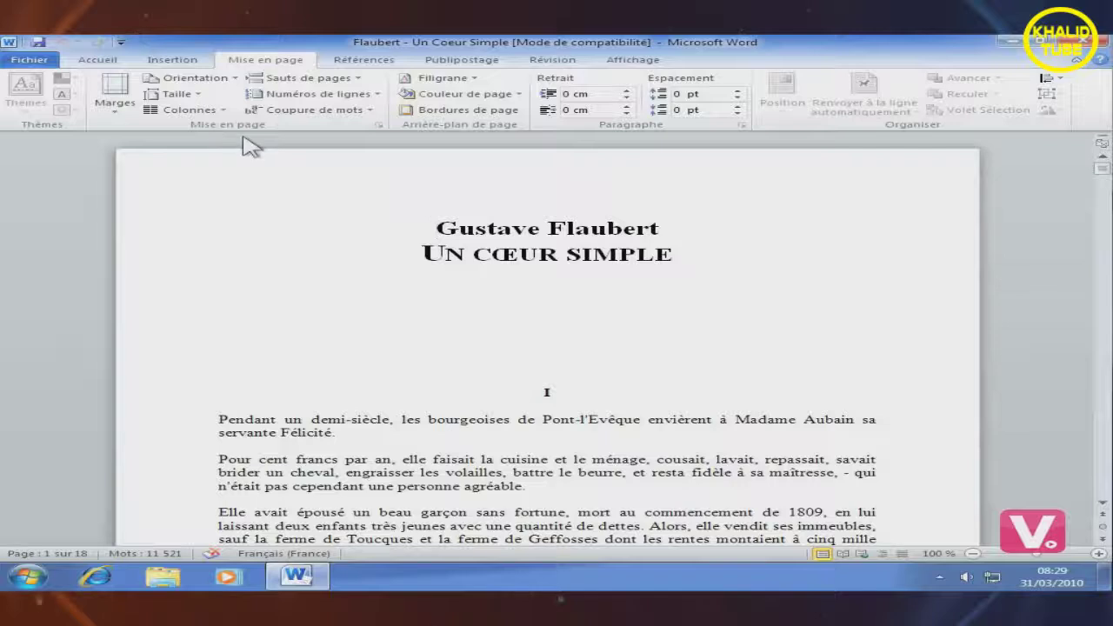
Review the file information, the new-document templates and the print settings with their preview, and return to the document
click(28, 60)
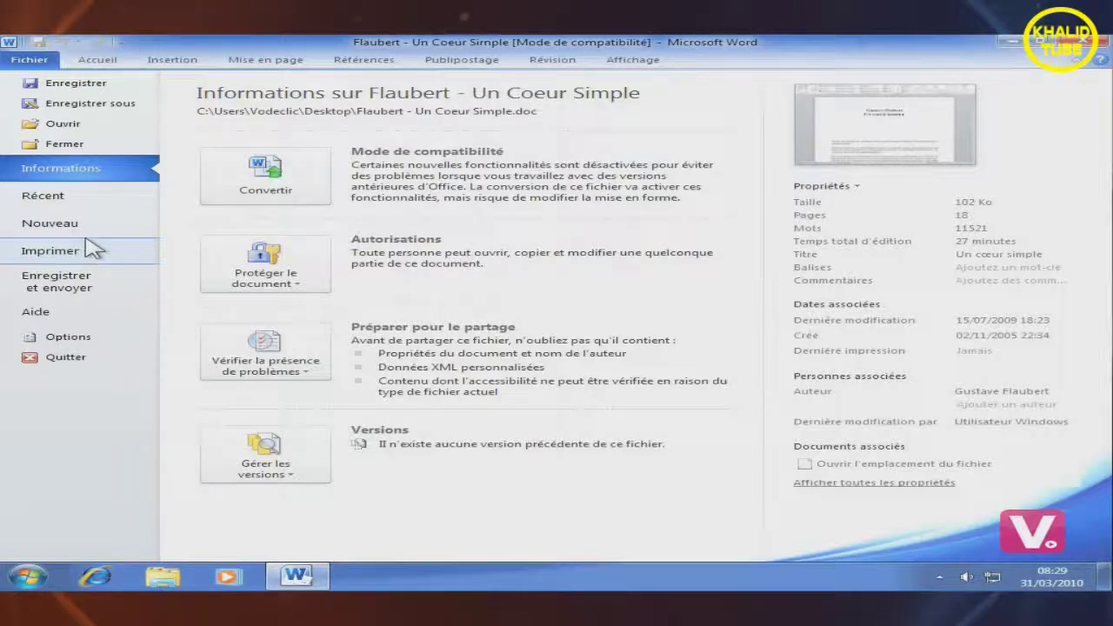
click(60, 225)
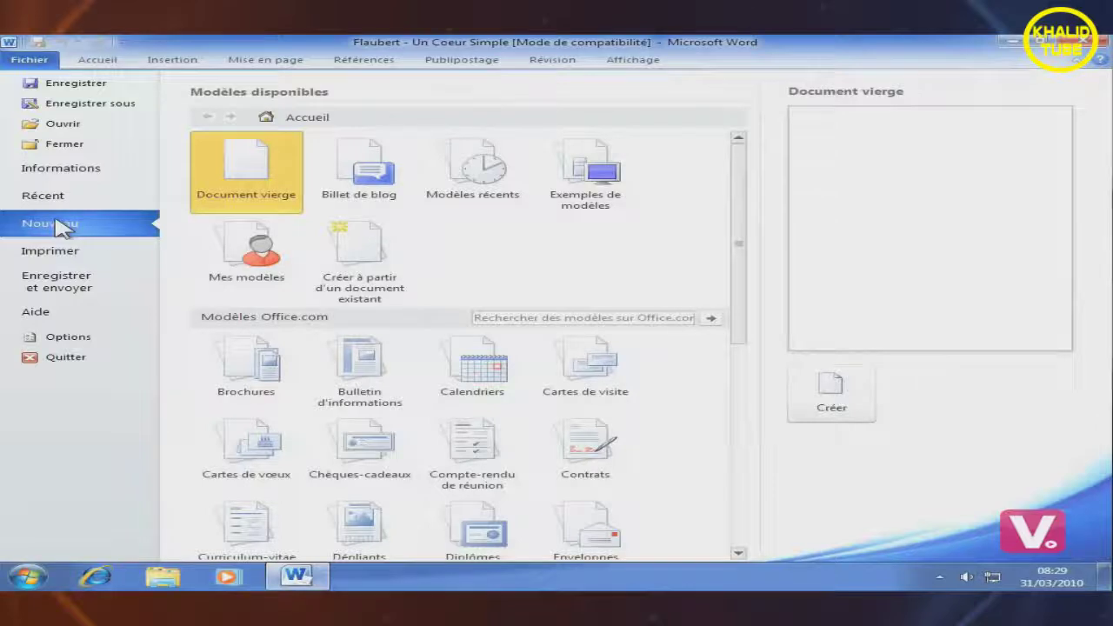
click(129, 254)
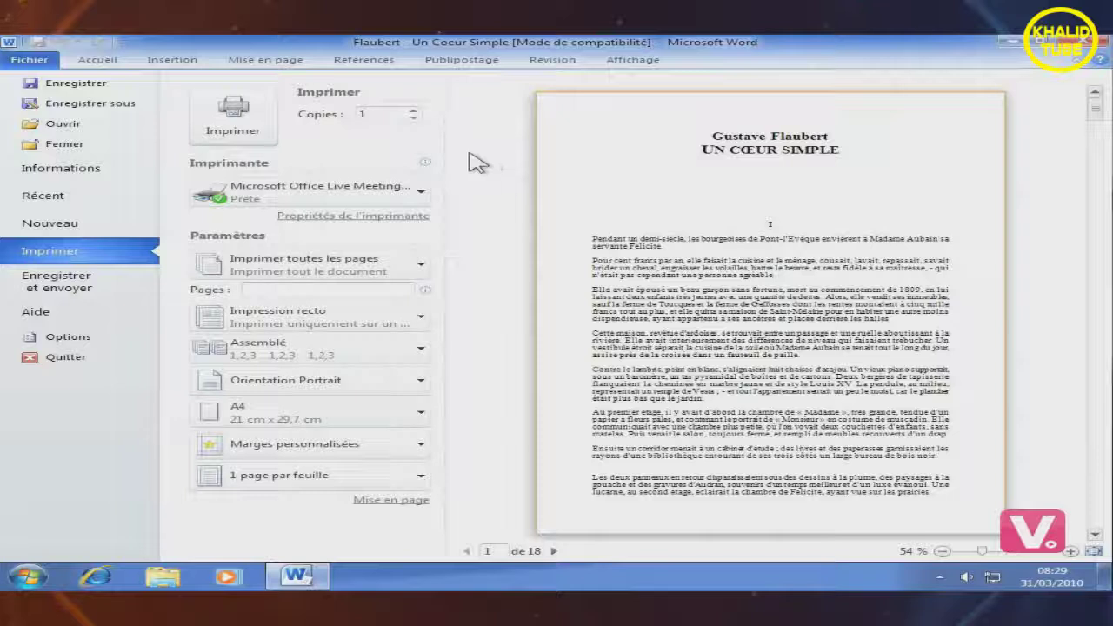
click(31, 61)
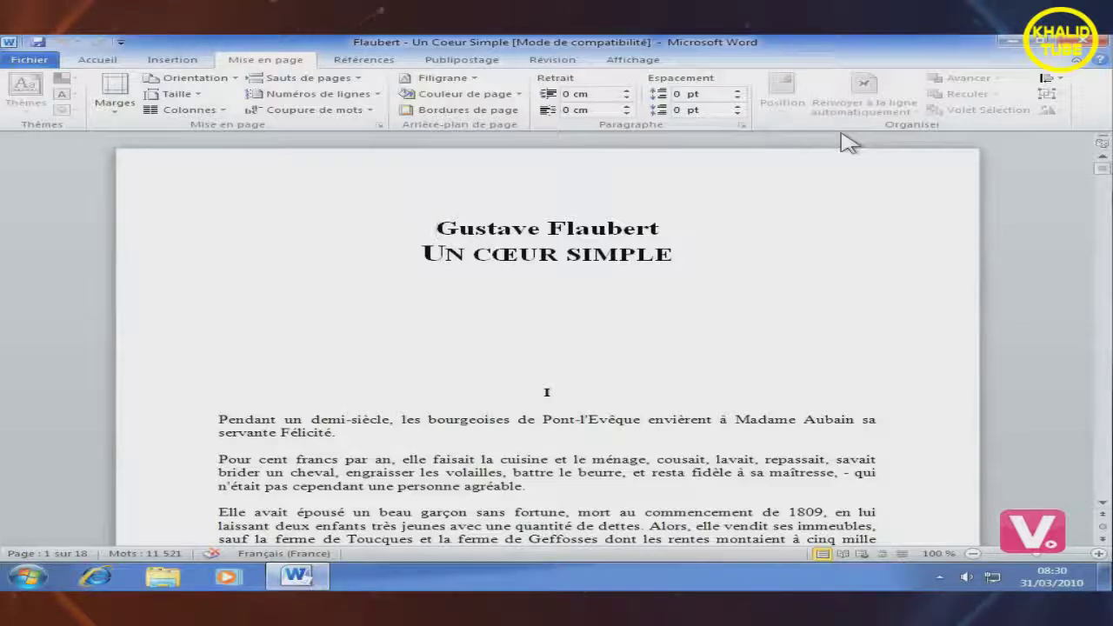
Collapse the ribbon to enlarge the document area, and restore it
click(1078, 61)
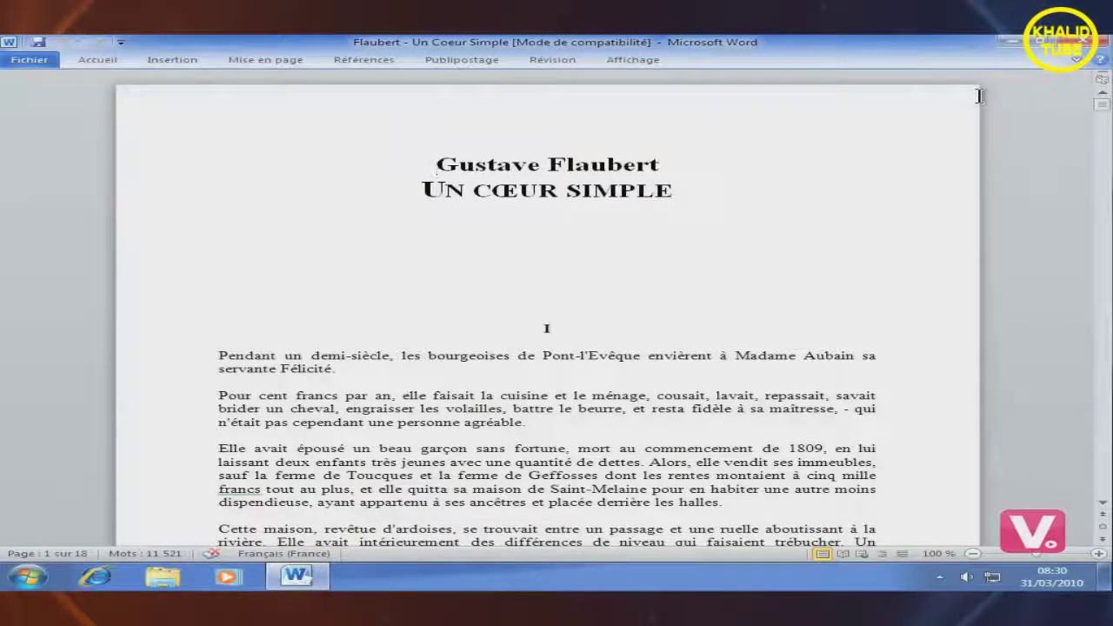
click(1078, 61)
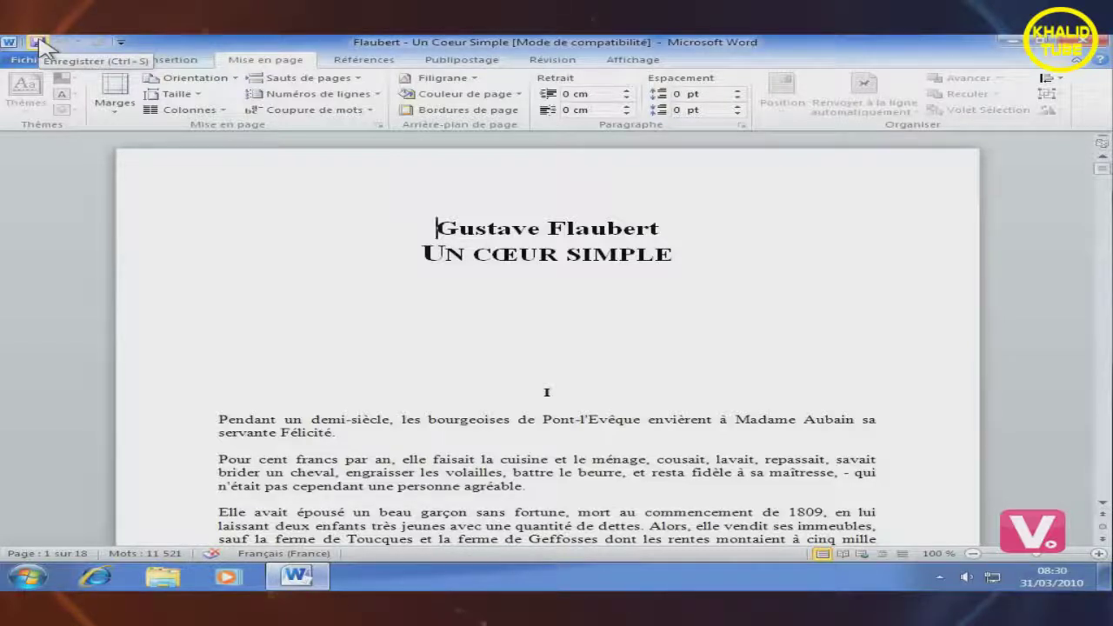
Add the Nouveau command to the Quick Access toolbar and use it to create a blank document
click(121, 42)
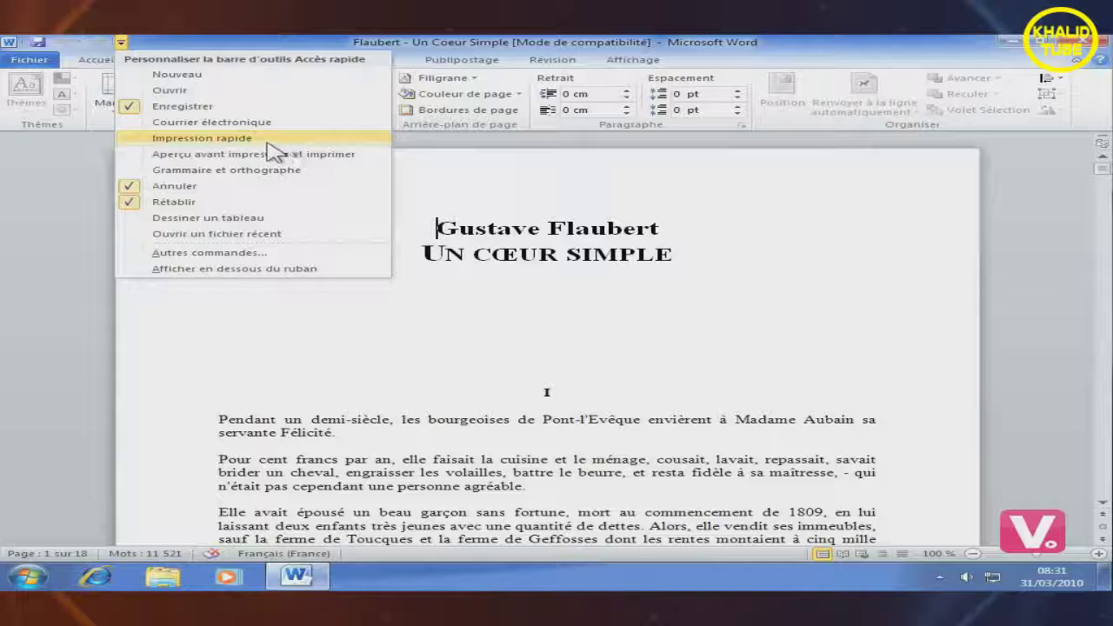
click(178, 74)
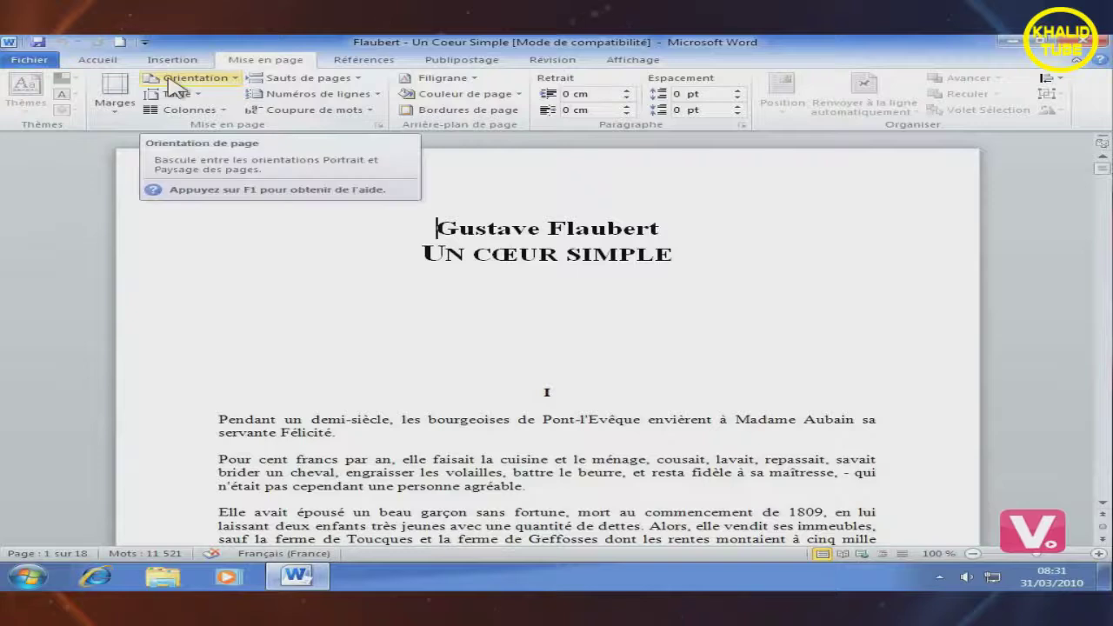
click(122, 44)
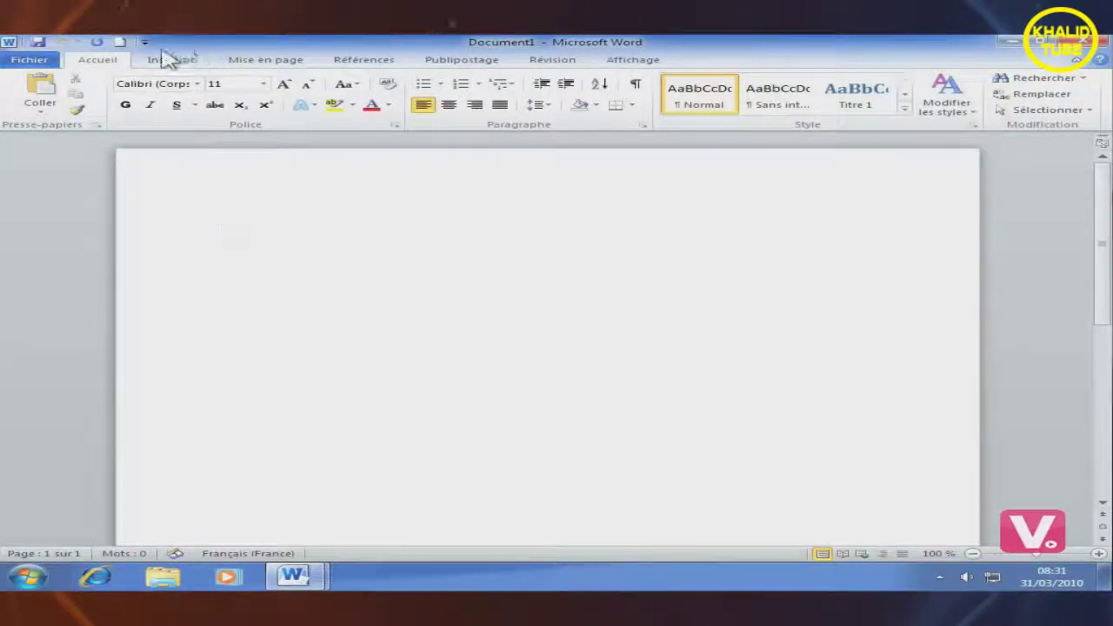
Remove the Nouveau command from the Quick Access toolbar
click(144, 42)
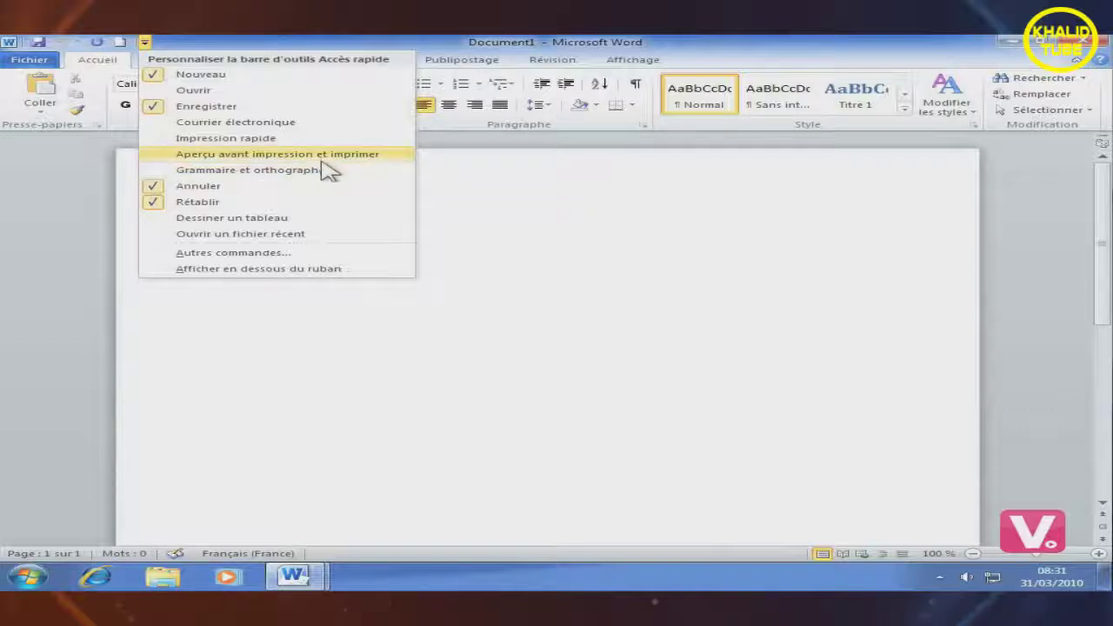
click(192, 77)
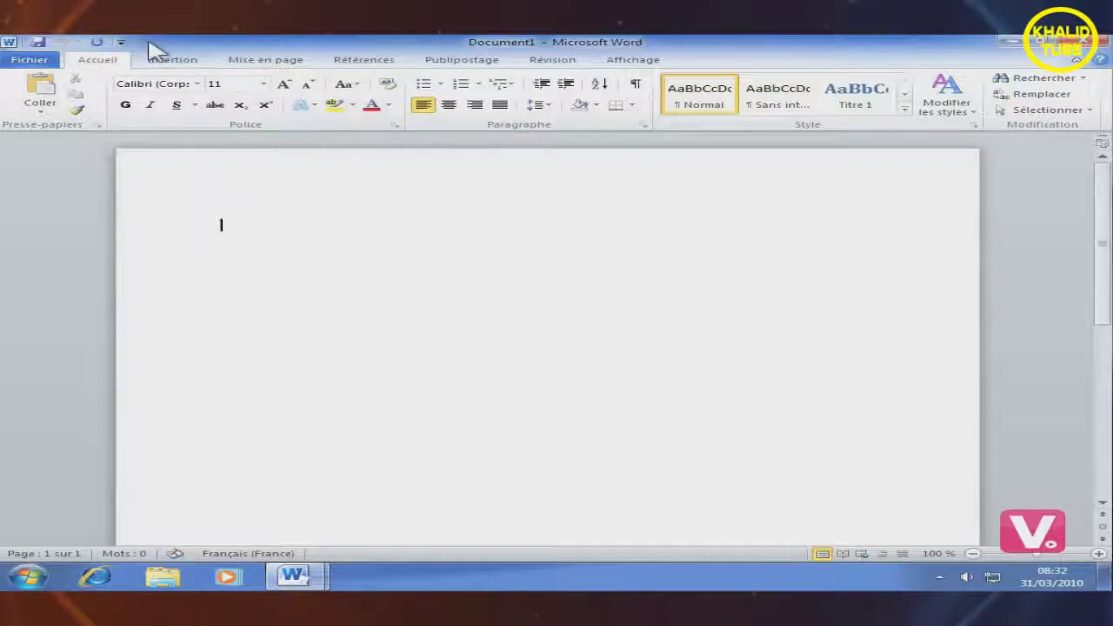
Open the full customization options of the Quick Access toolbar, browse Toutes les commandes and return to the Commandes courantes category
click(121, 42)
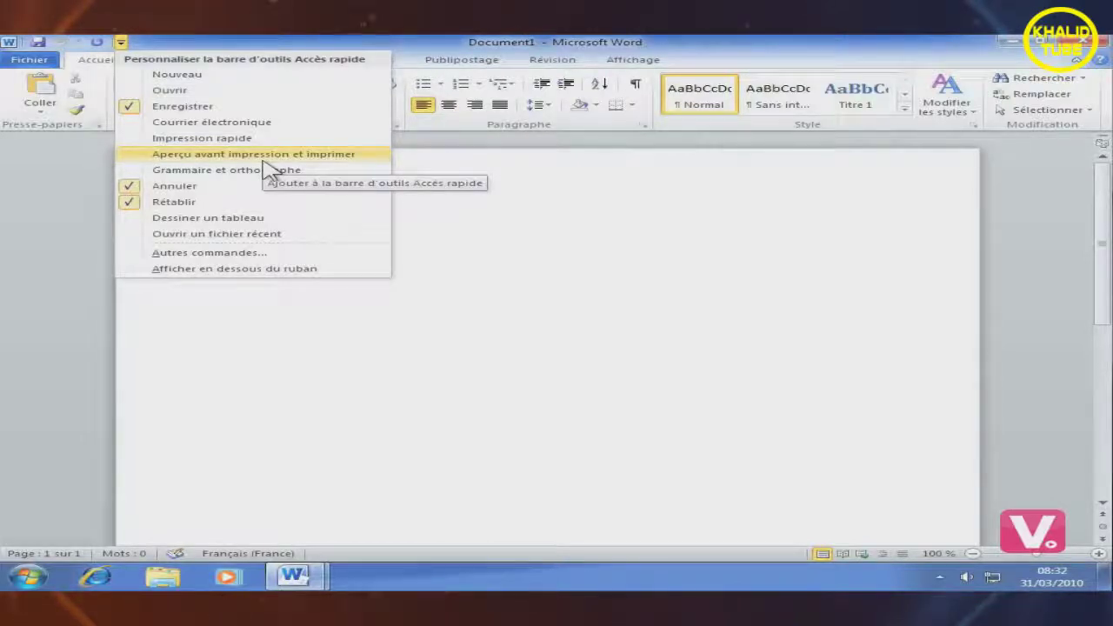
click(207, 254)
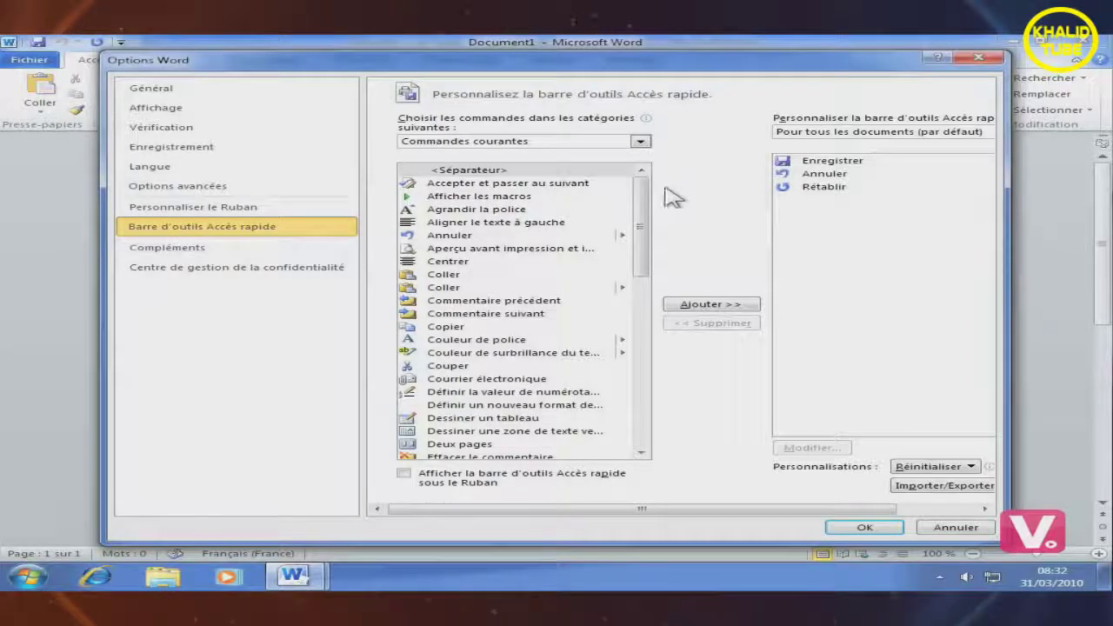
click(641, 142)
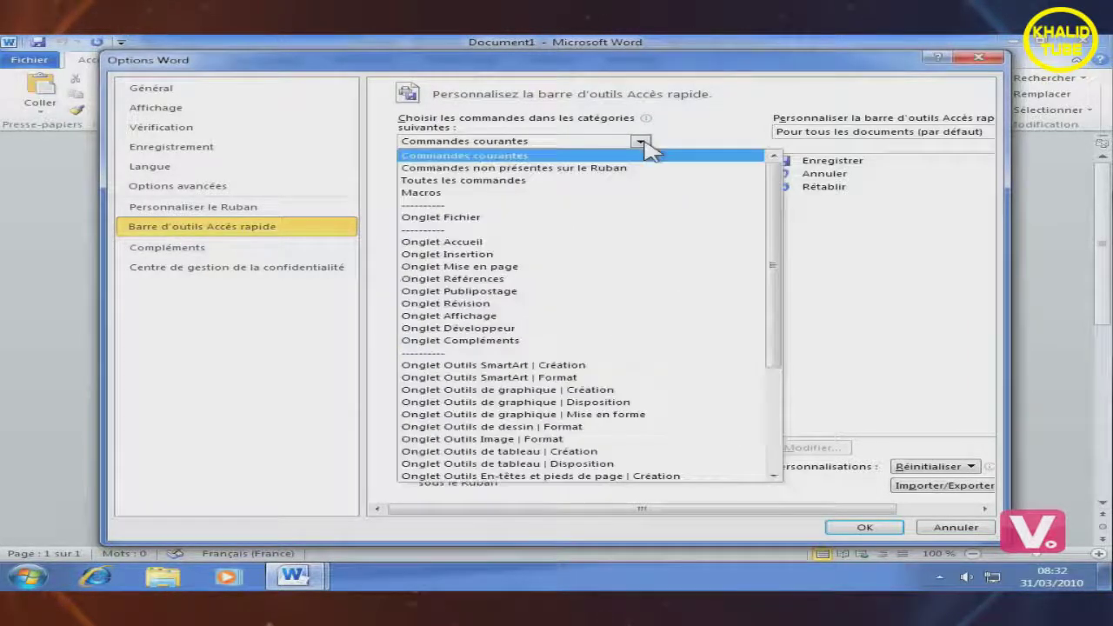
click(477, 182)
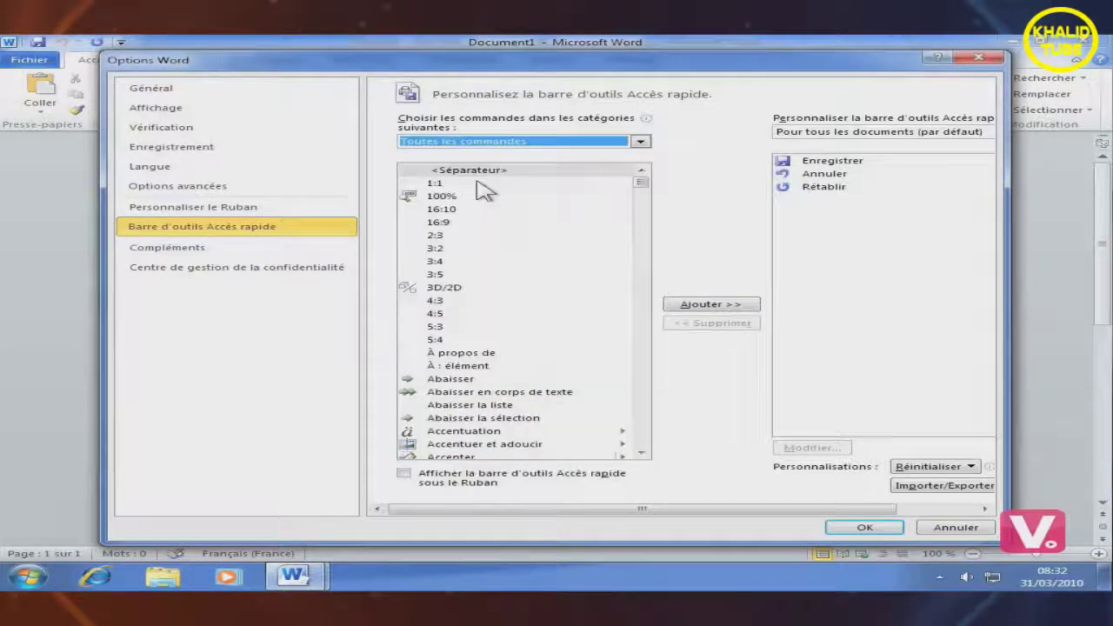
click(641, 141)
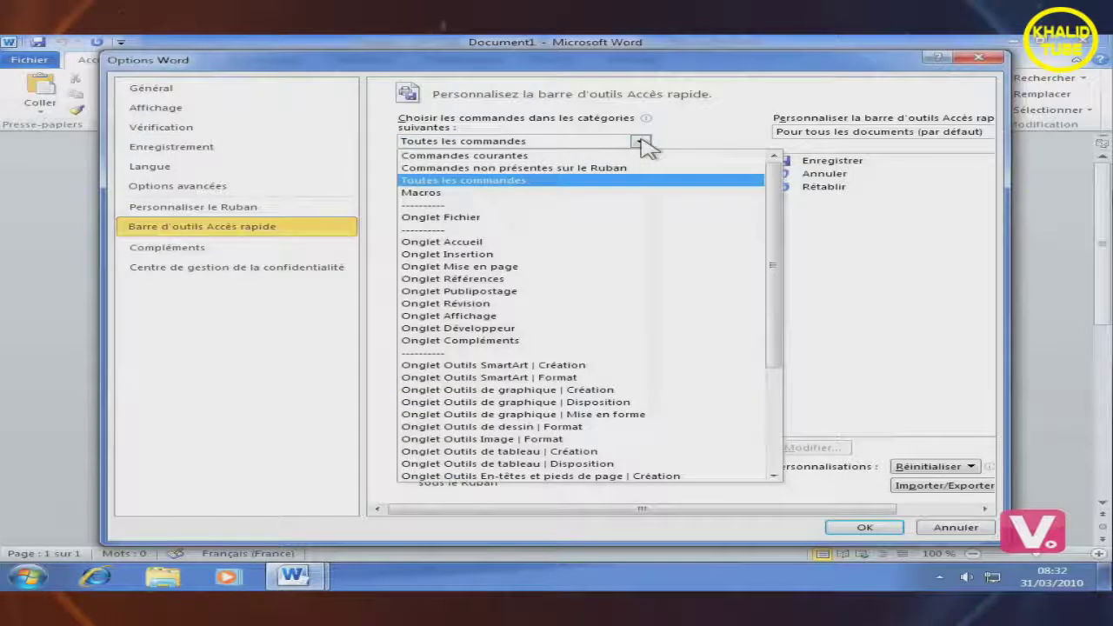
click(505, 155)
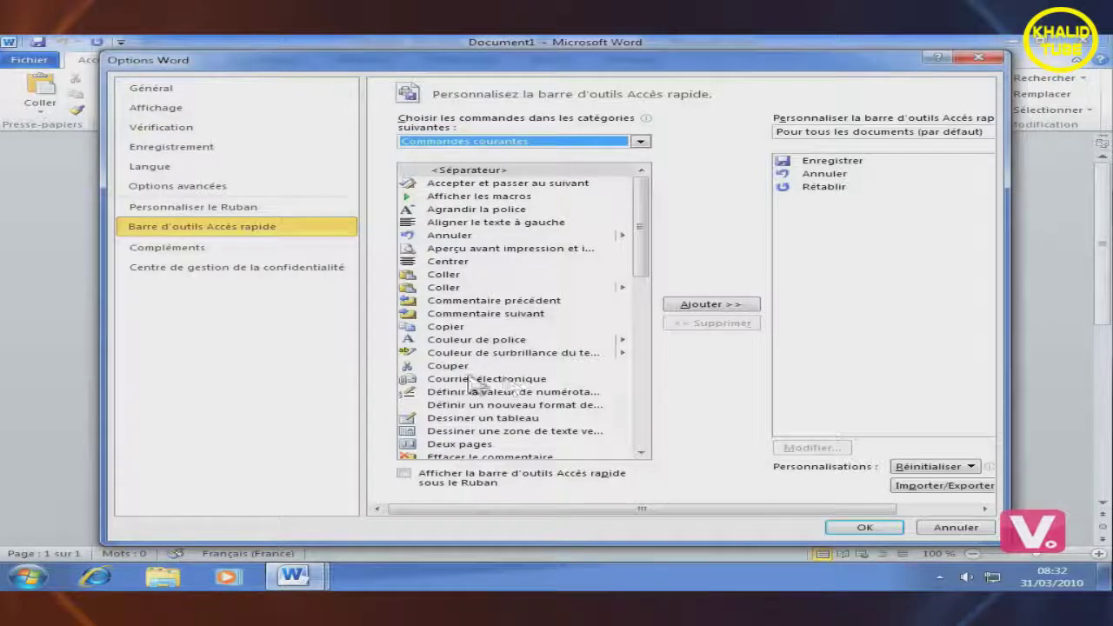
Add the commands Copier and Dessiner un tableau to the Quick Access toolbar list
click(443, 328)
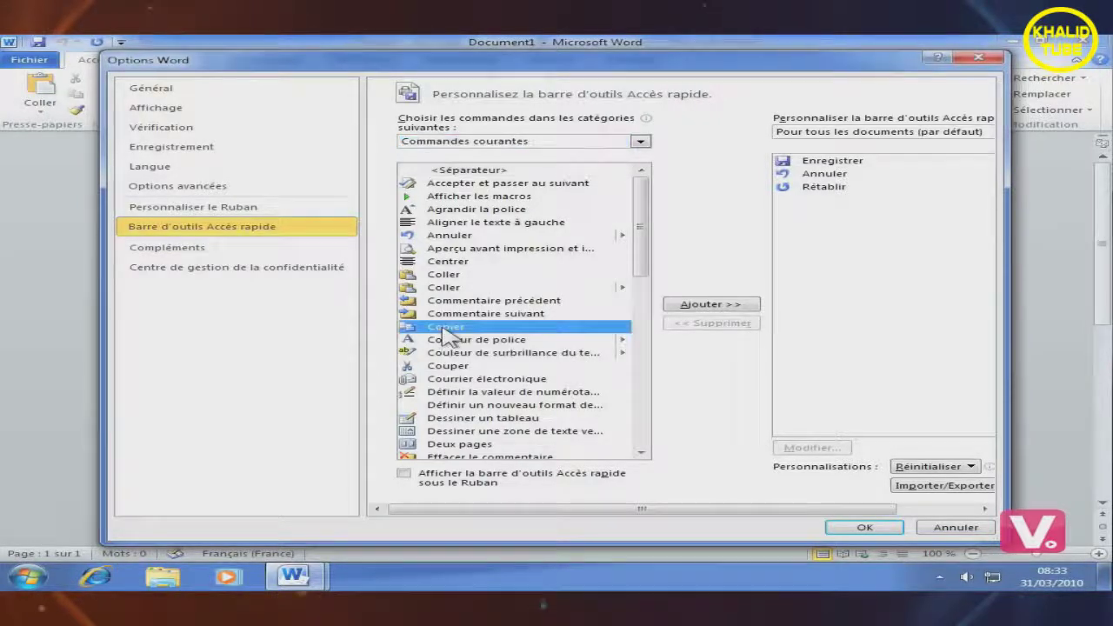
click(709, 306)
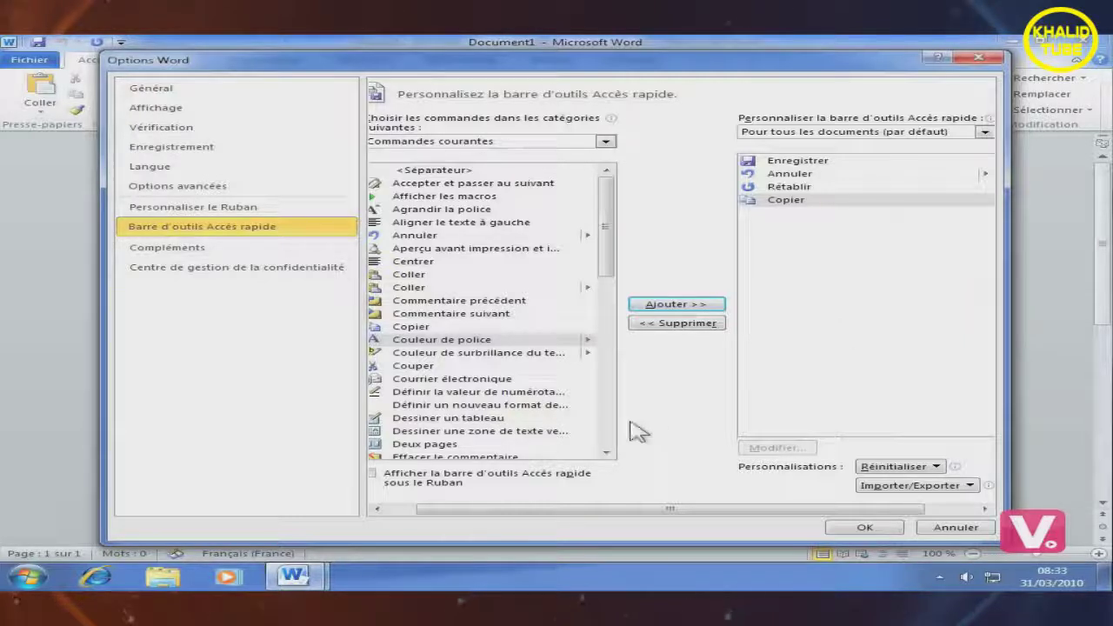
click(435, 419)
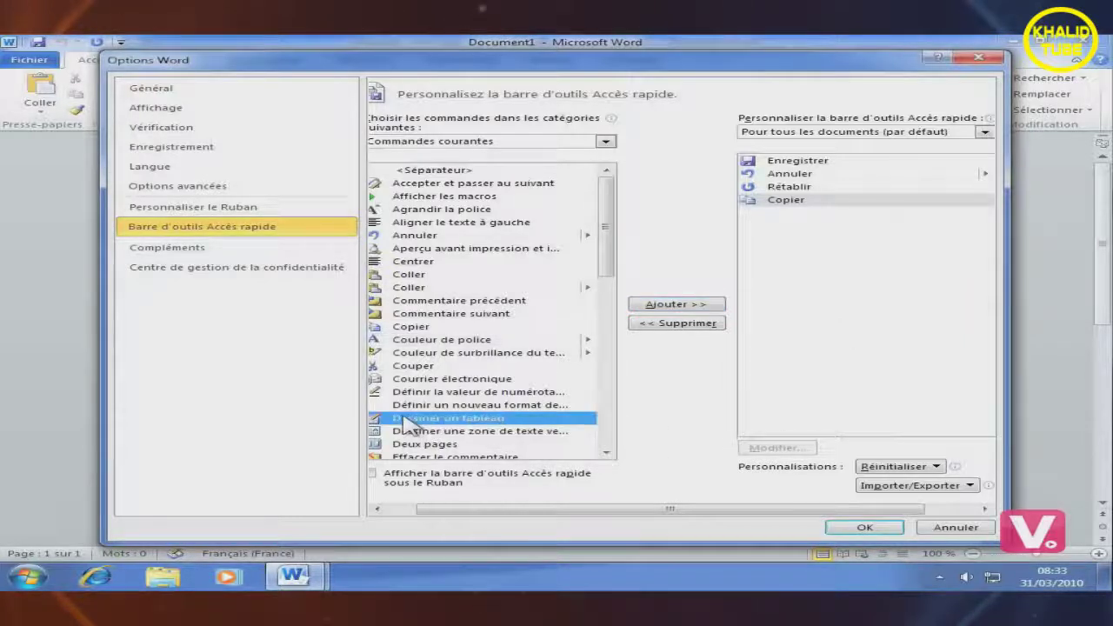
click(671, 305)
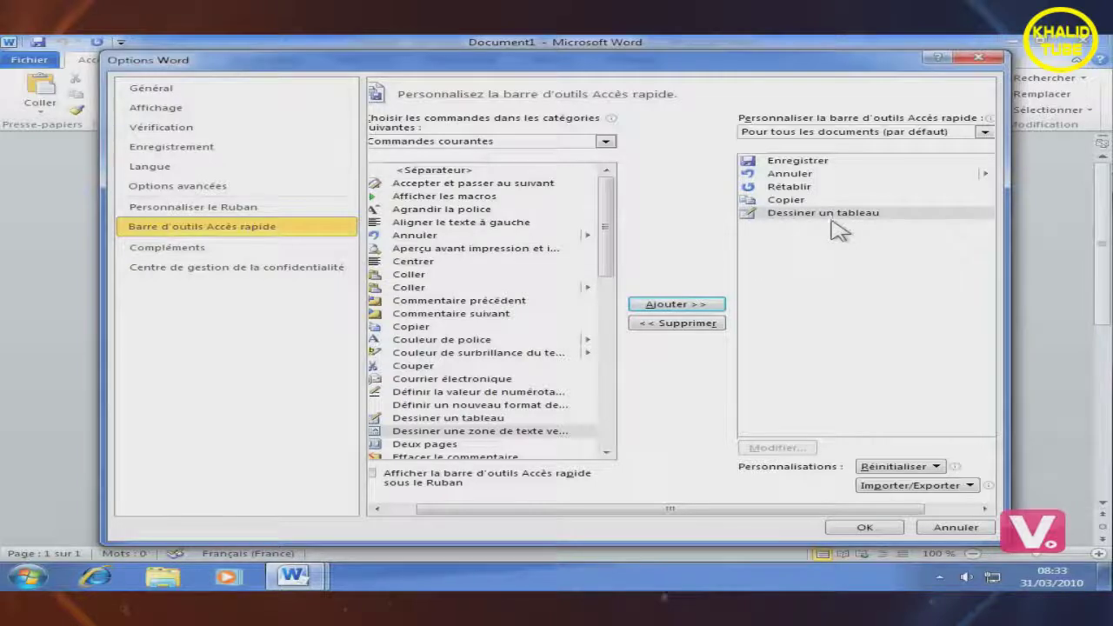
Remove the Rétablir command from the Quick Access toolbar list and apply the customization
click(793, 191)
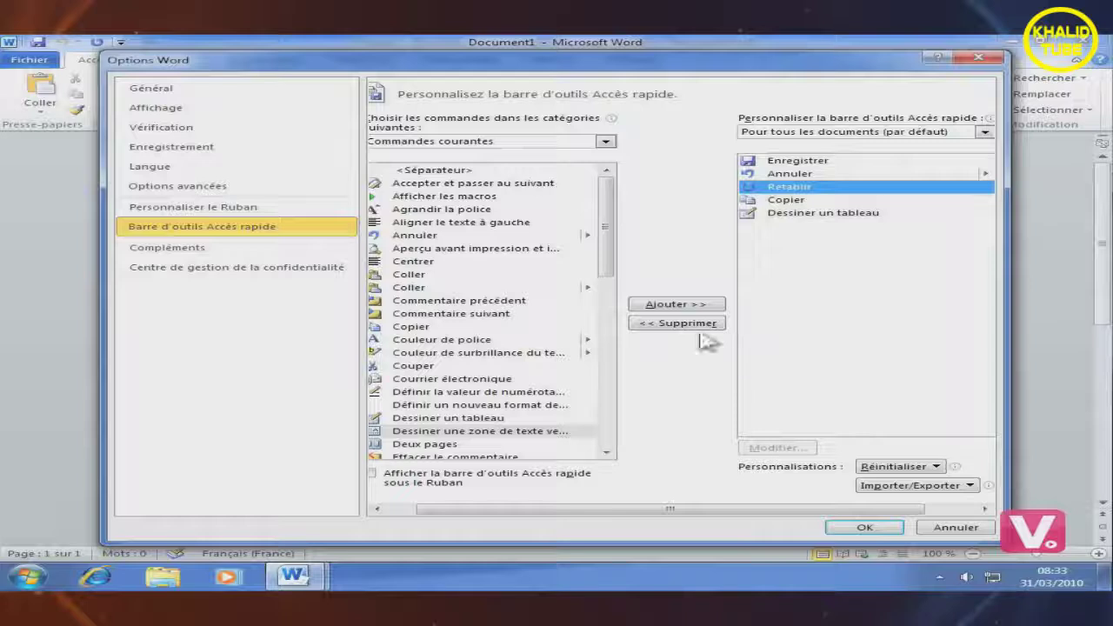
click(669, 326)
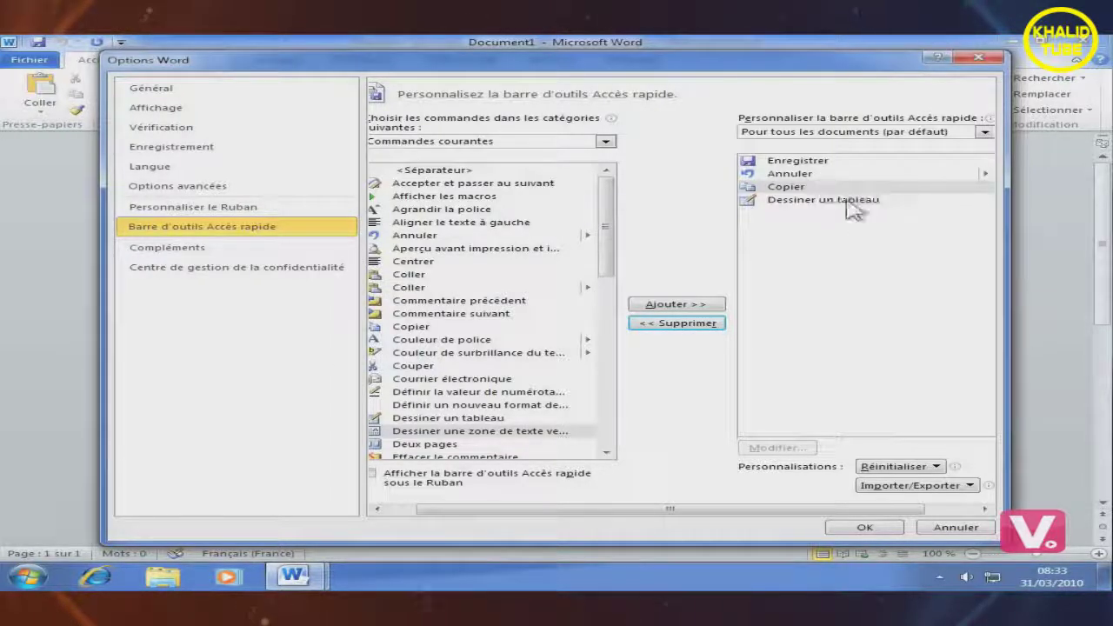
click(866, 527)
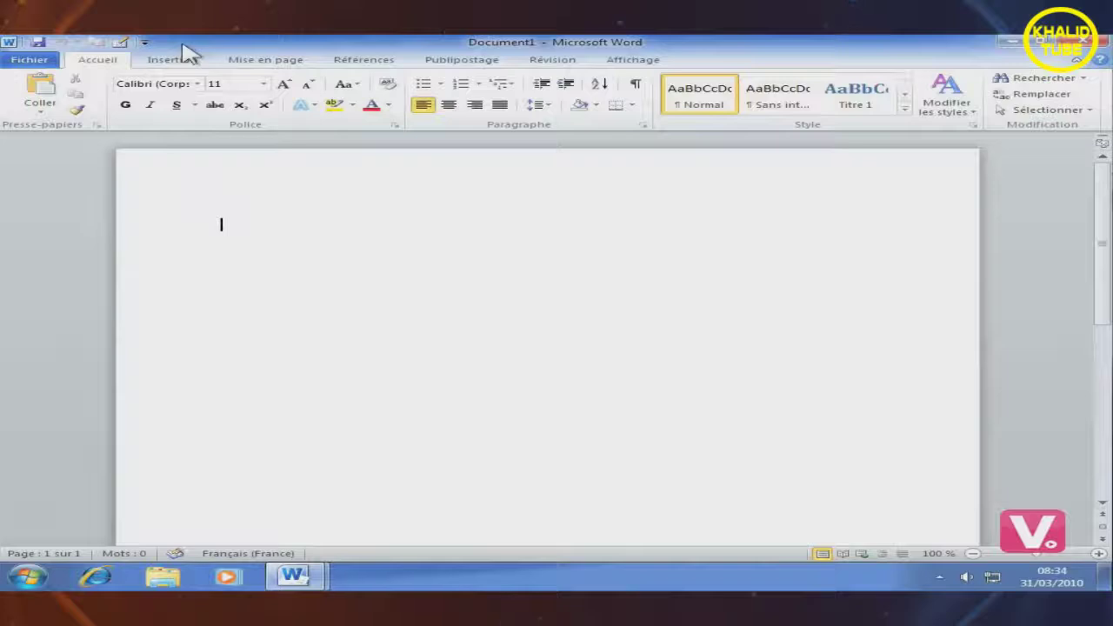
Display the Quick Access toolbar below the ribbon, and move it back above the ribbon
click(145, 42)
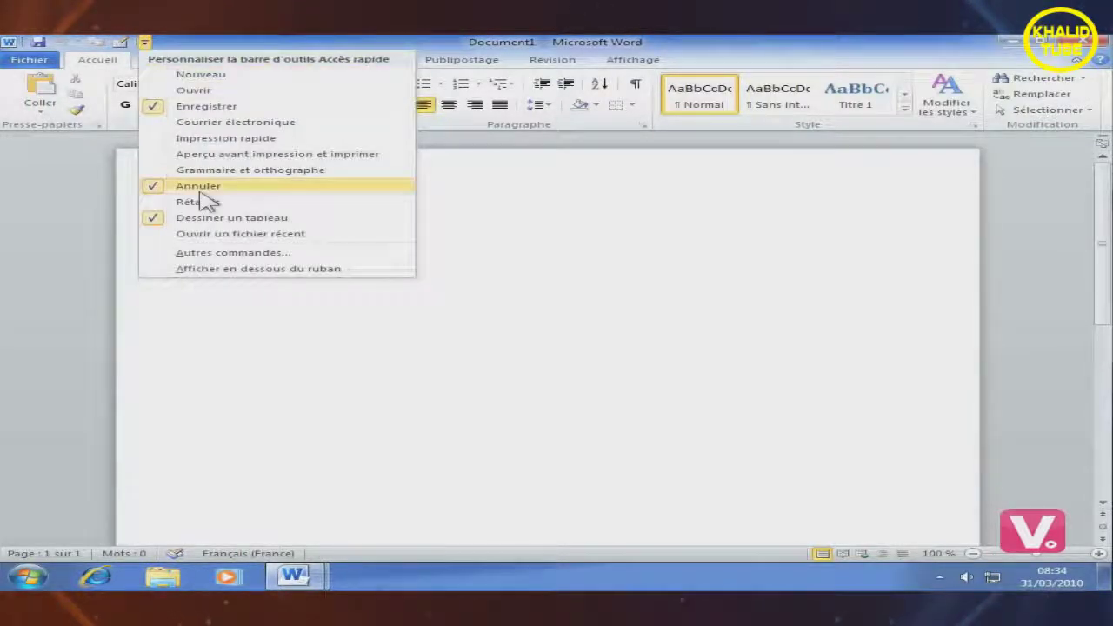
click(292, 270)
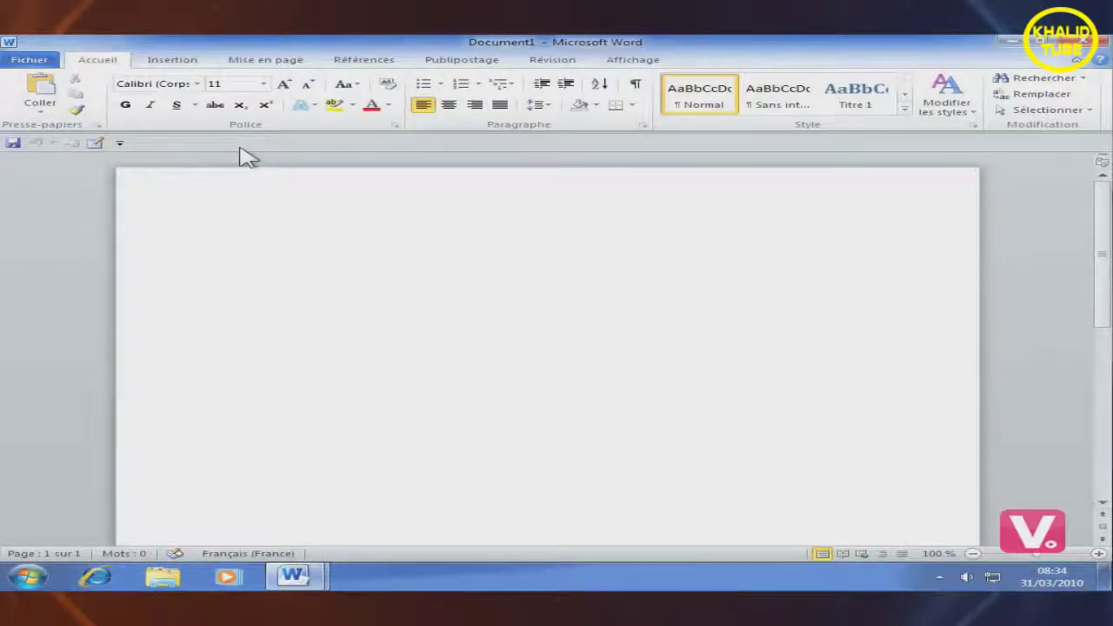
click(120, 145)
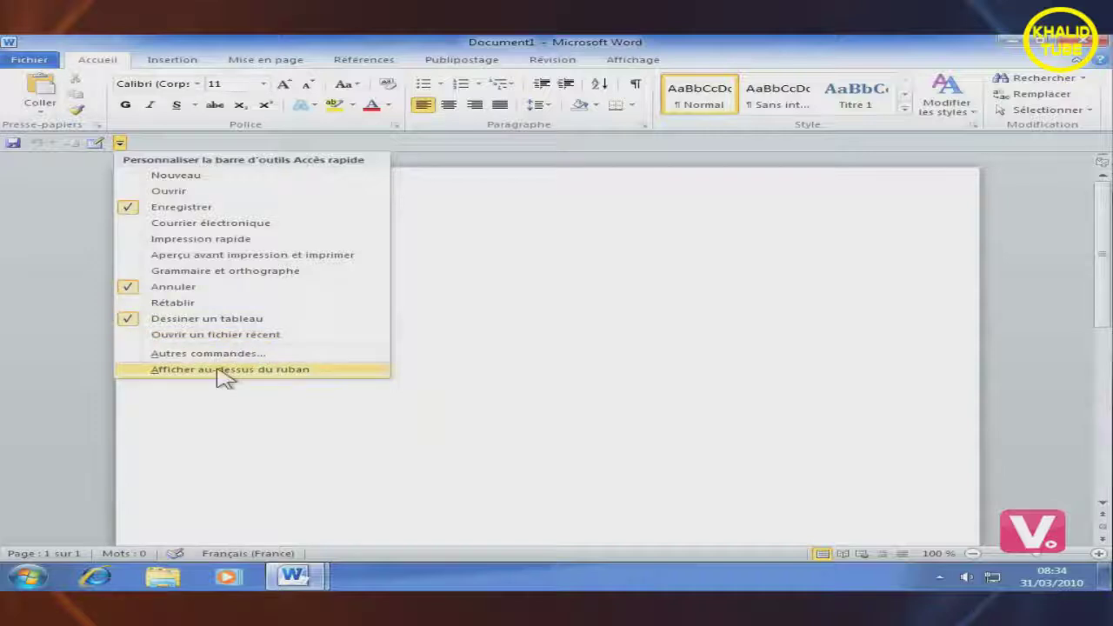
click(296, 372)
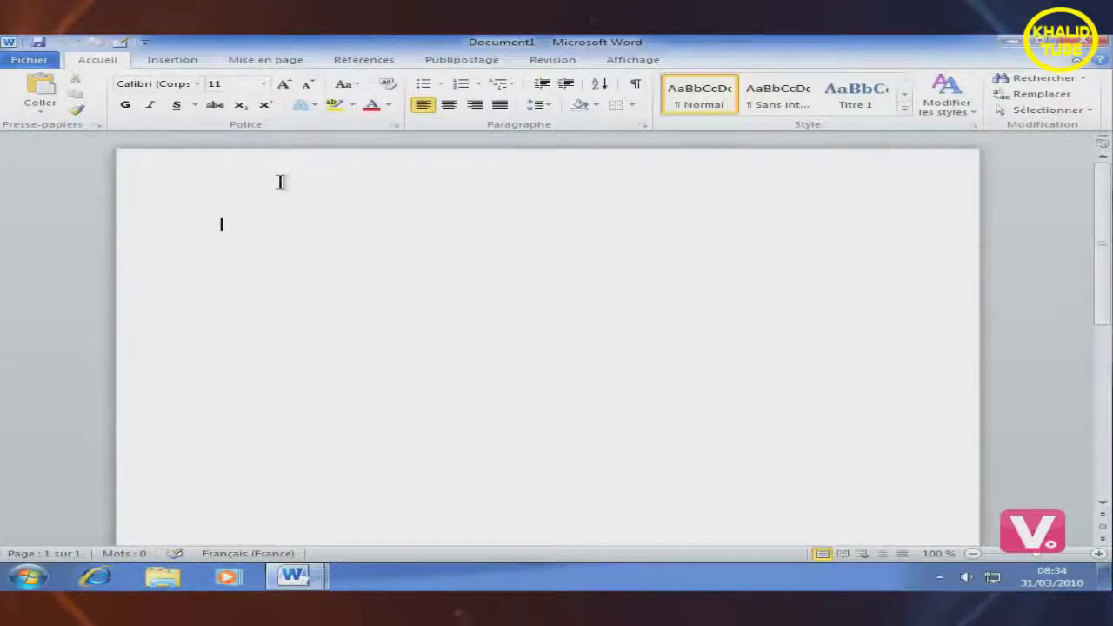